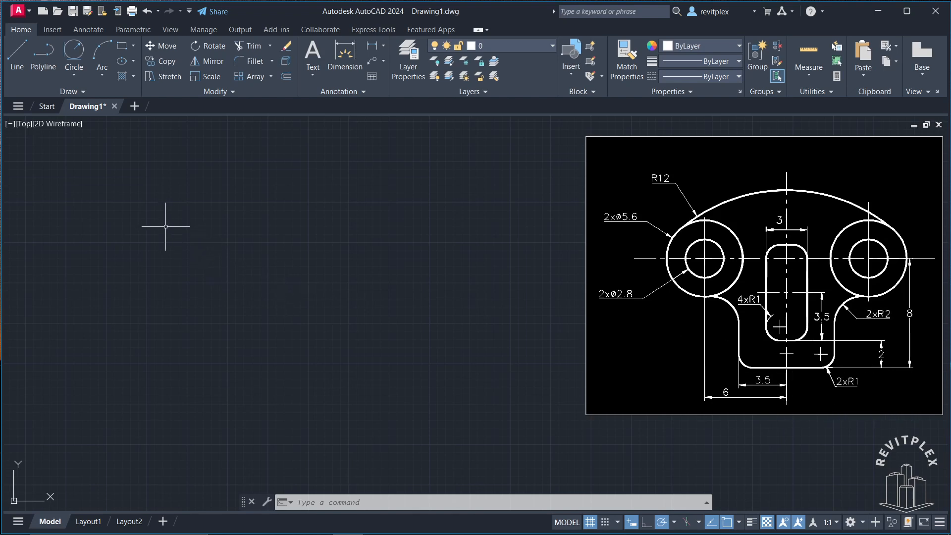
Draw a horizontal construction line 12 units long in the empty drawing area beside the reference image.
text(l)
key(Return)
click(128, 245)
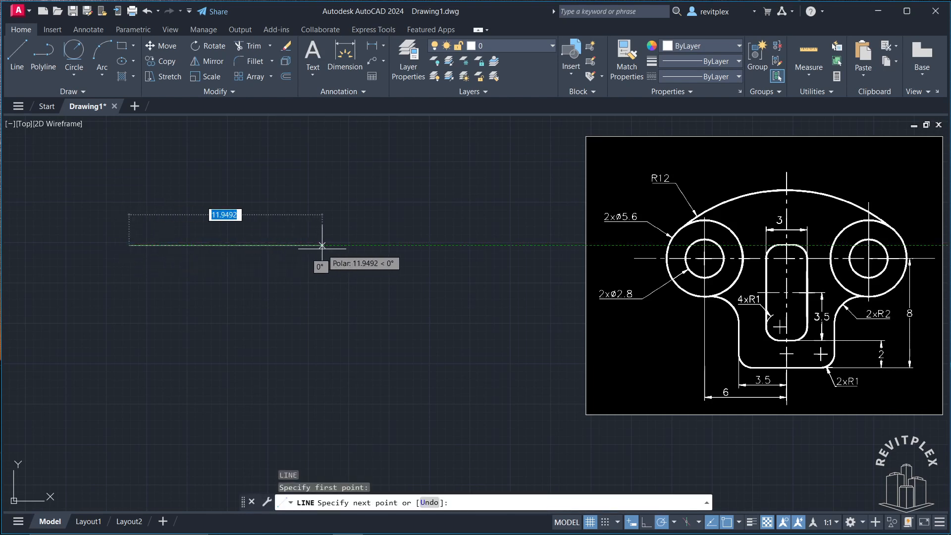
text(12)
key(Return)
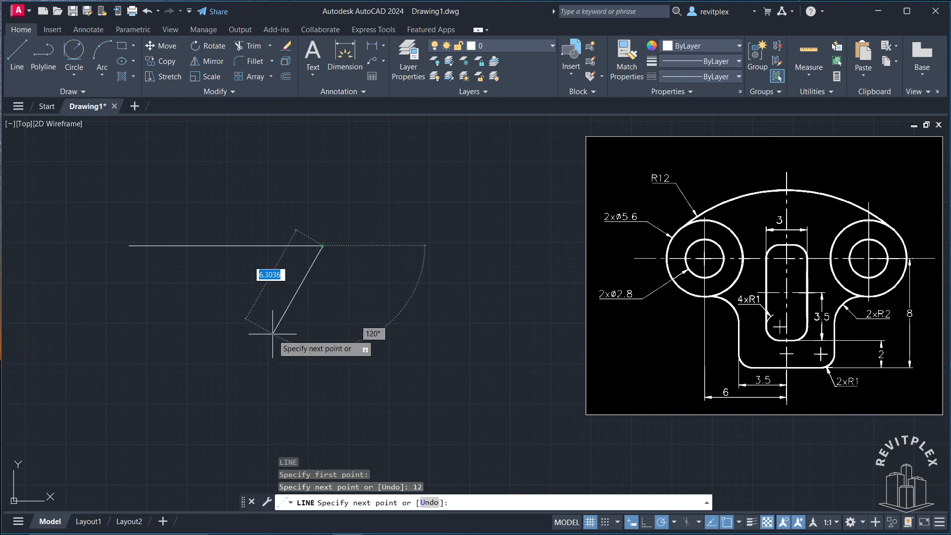
key(Return)
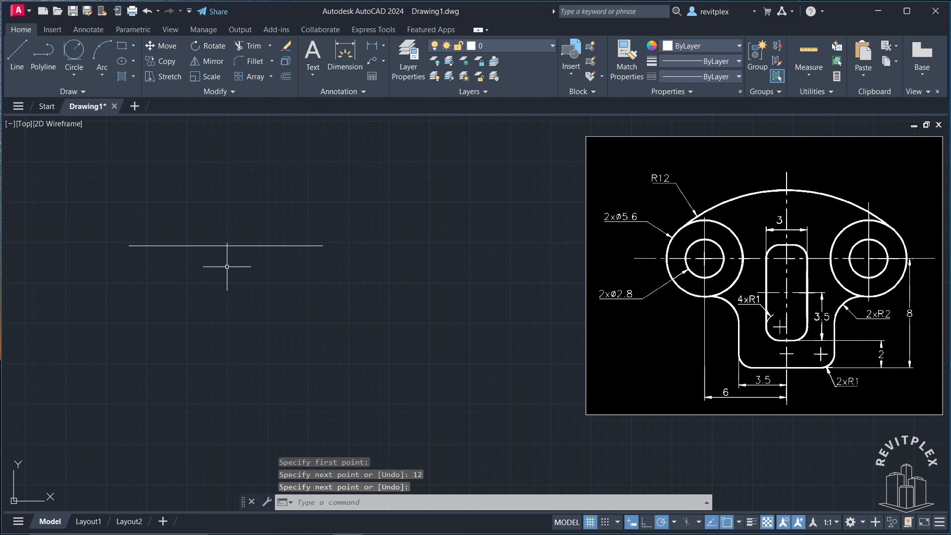
Draw a vertical line 8 units straight down from the midpoint of the horizontal line.
key(Return)
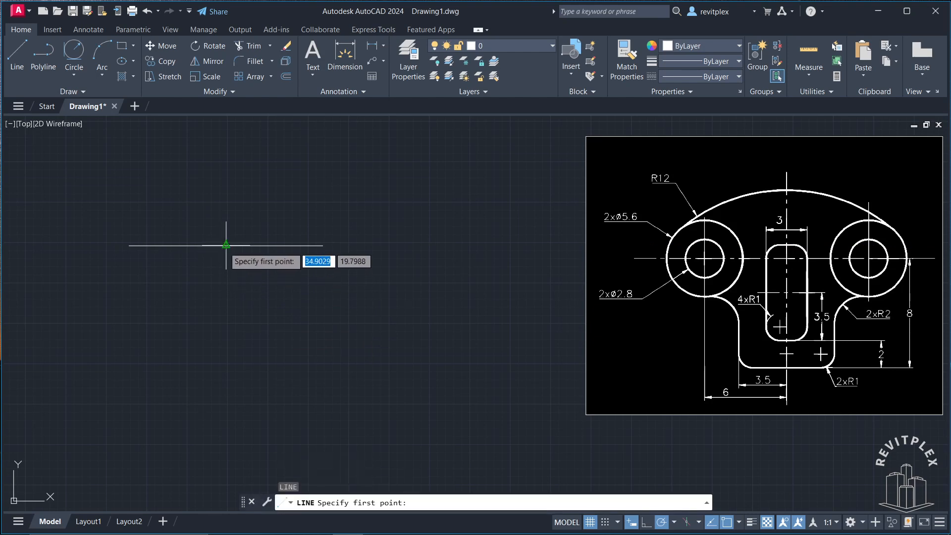
click(226, 245)
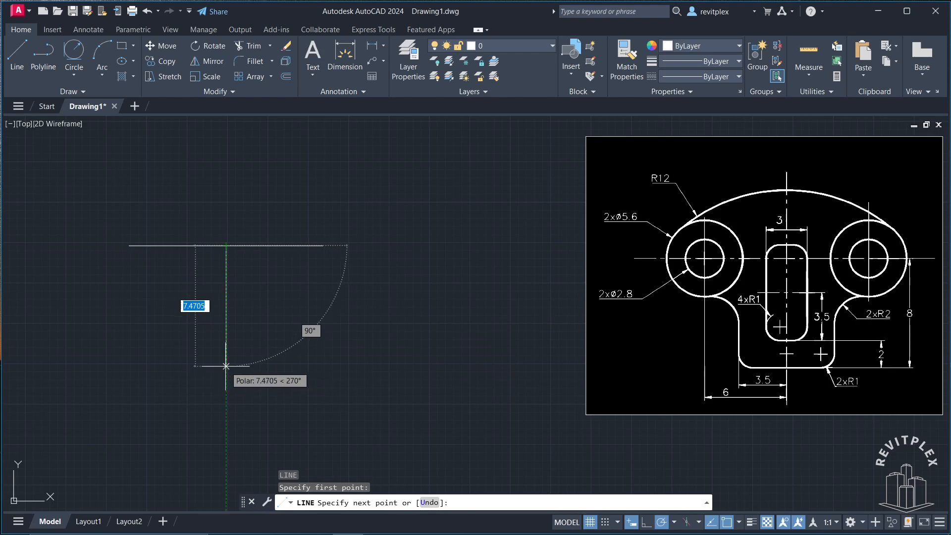
text(8)
key(Return)
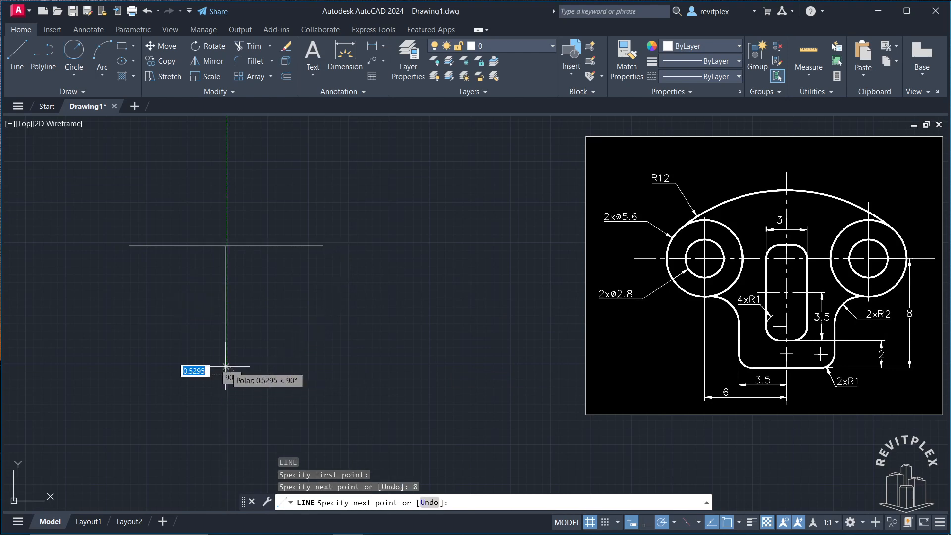
key(Return)
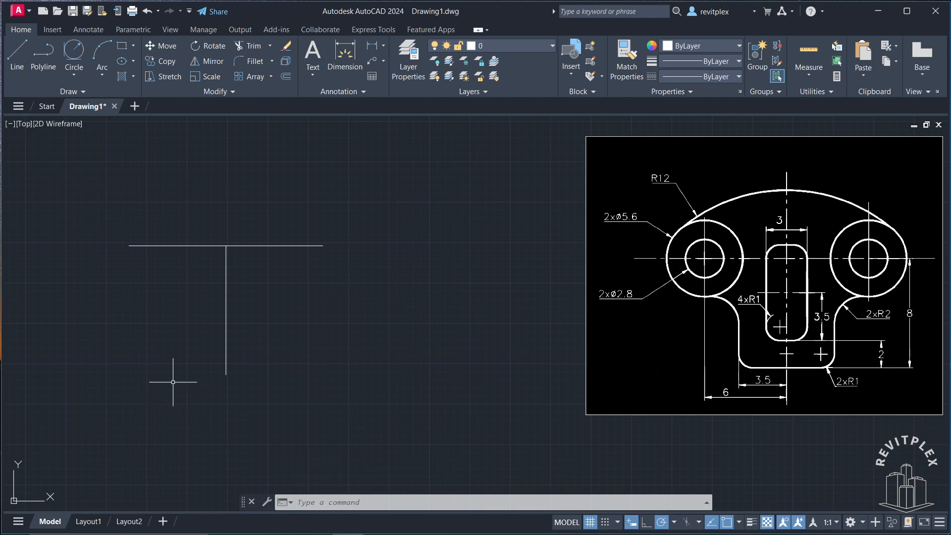
Draw a 3.5-unit horizontal line to the left from the lower end of the vertical centre line.
text(l)
key(Return)
click(226, 375)
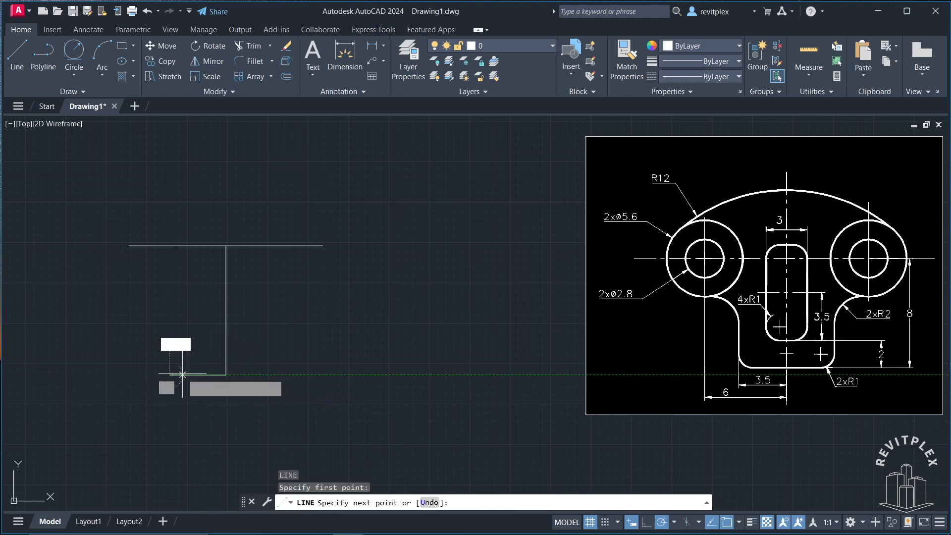
text(3.5)
key(Return)
key(Return)
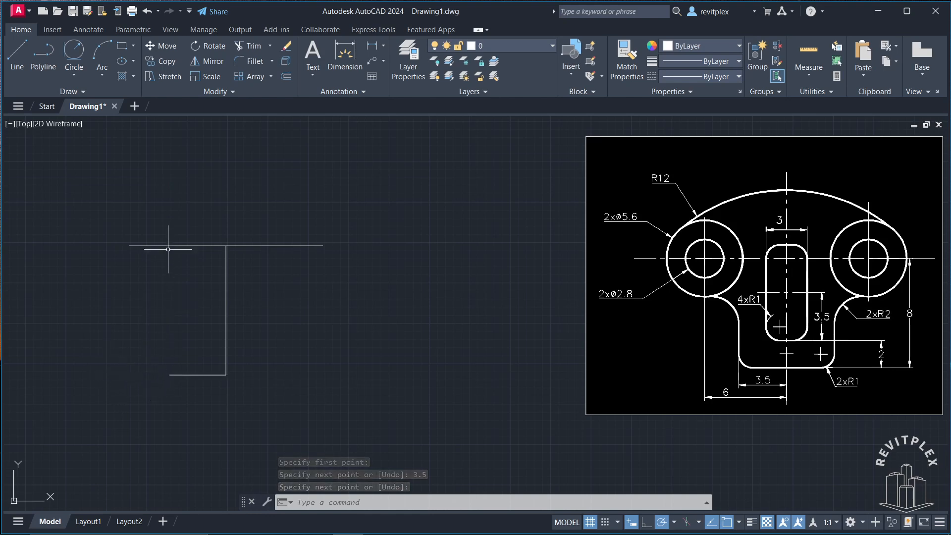
Draw a vertical line from the left end of the 3.5-unit base line up to the 12-unit horizontal line.
text(l)
key(Return)
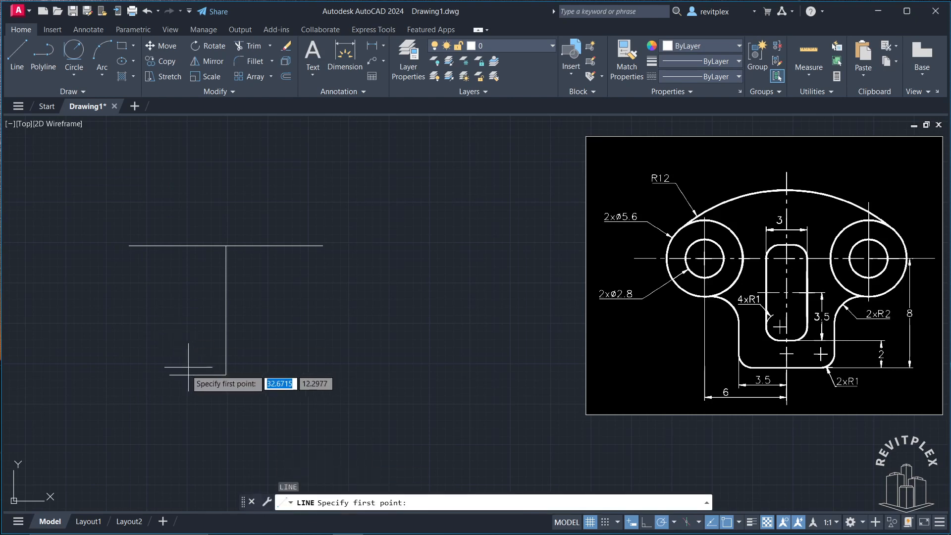
click(169, 375)
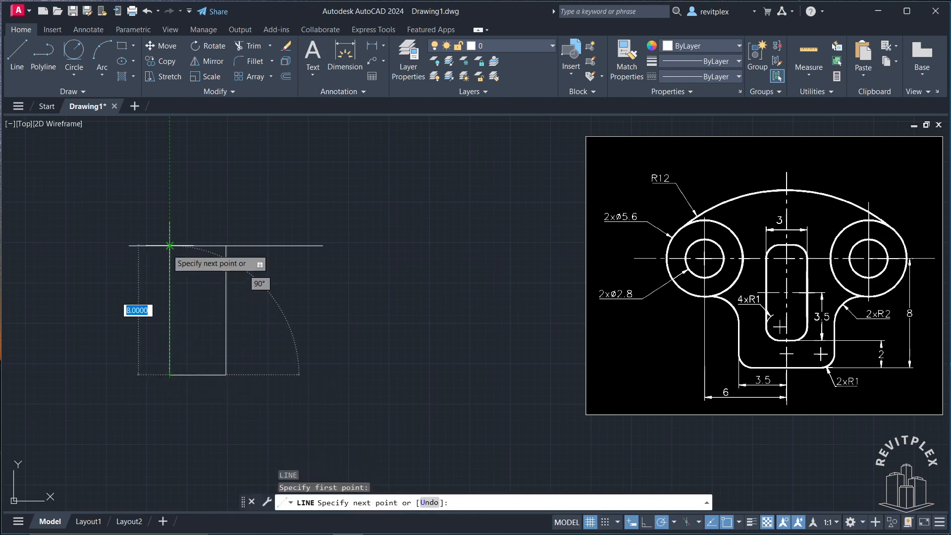
click(169, 245)
key(Return)
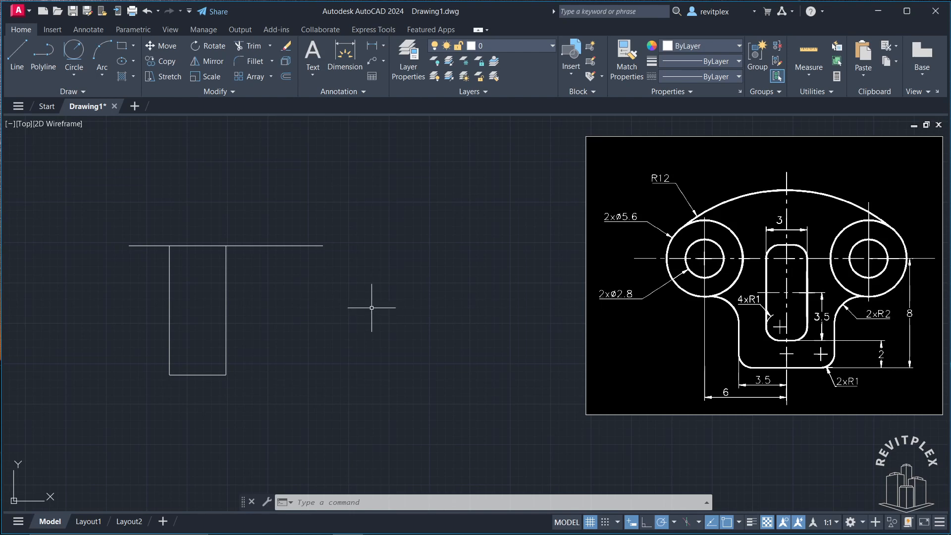
Draw a circle of radius 1.4 centred on the left end of the horizontal construction line.
text(c)
key(Return)
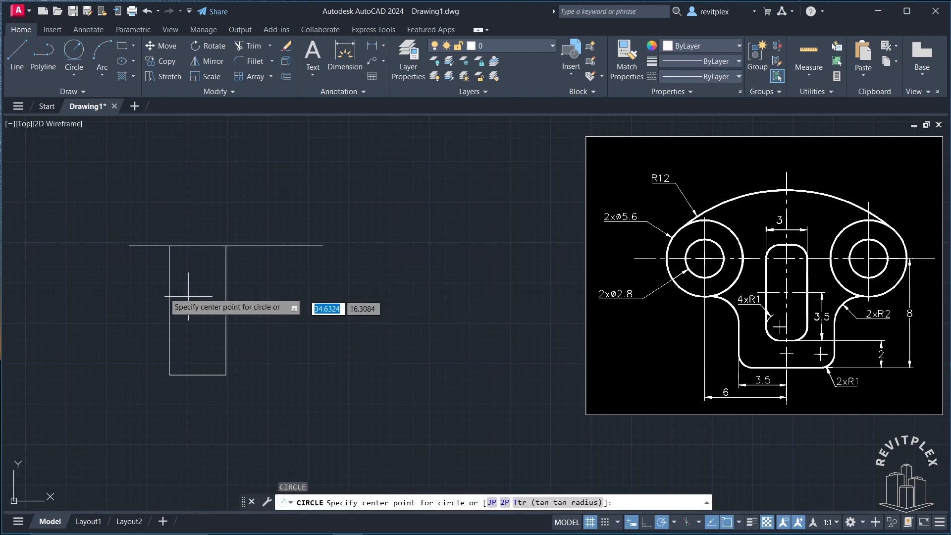
click(129, 245)
text(1.4)
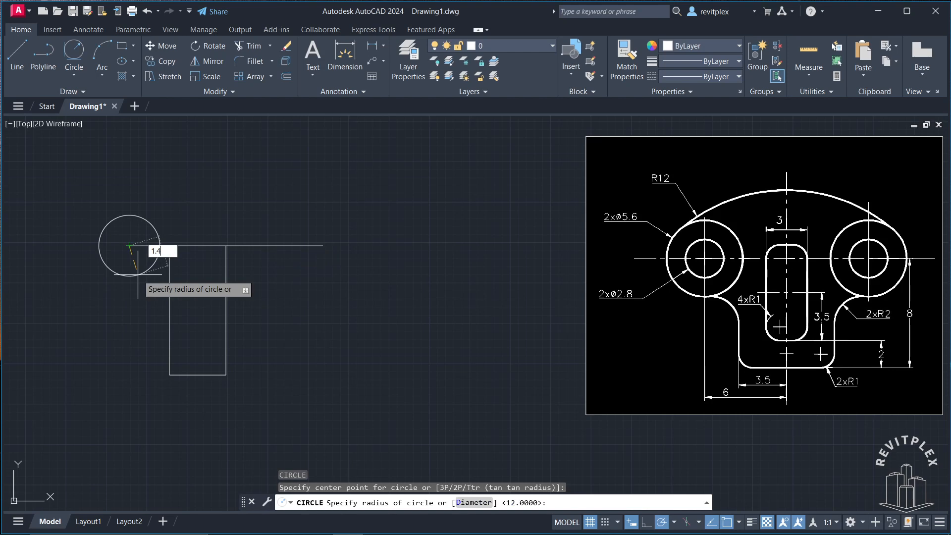
key(Return)
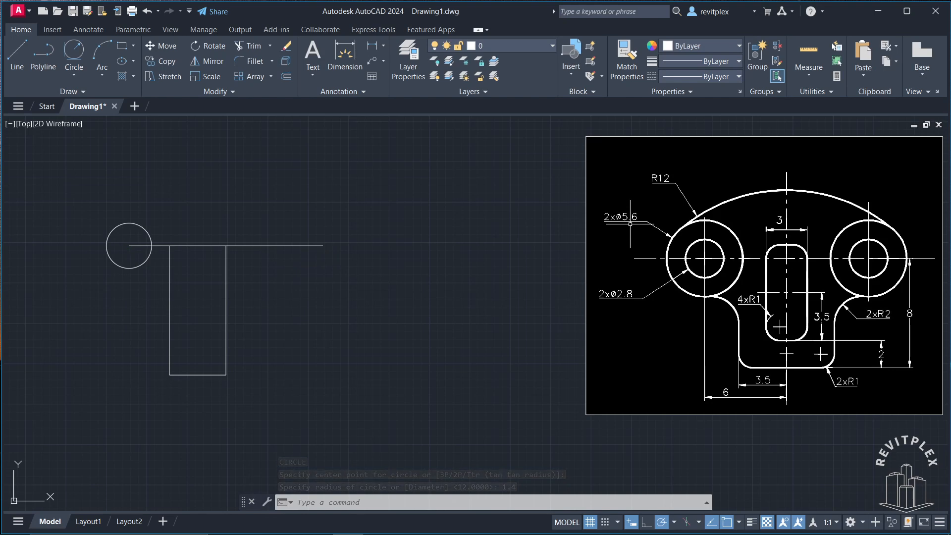
Draw a concentric circle of radius 2.8 around the small circle.
text(c)
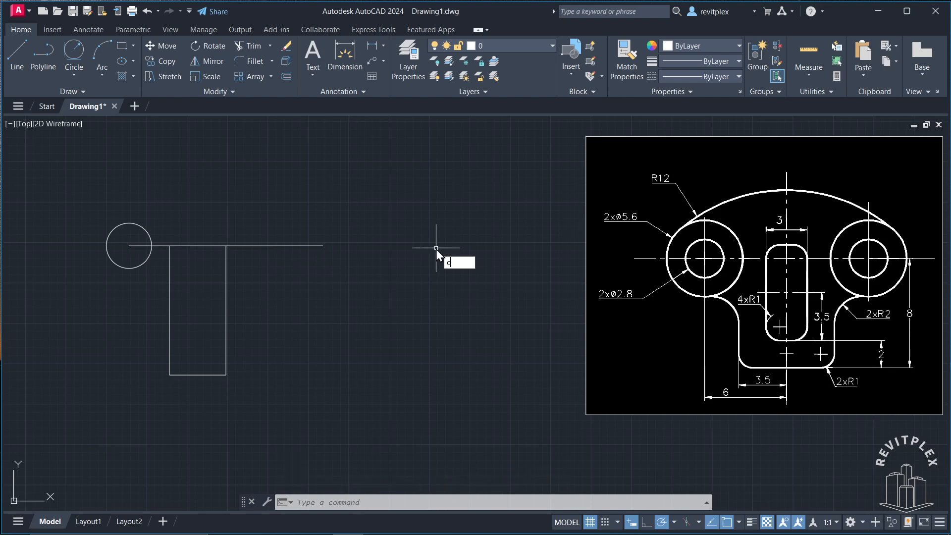
key(Return)
click(129, 245)
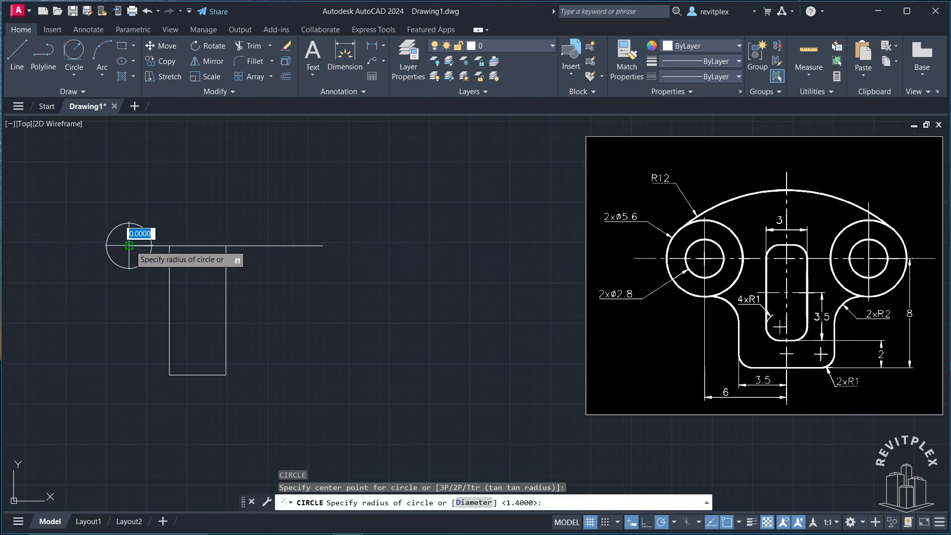
text(2.8)
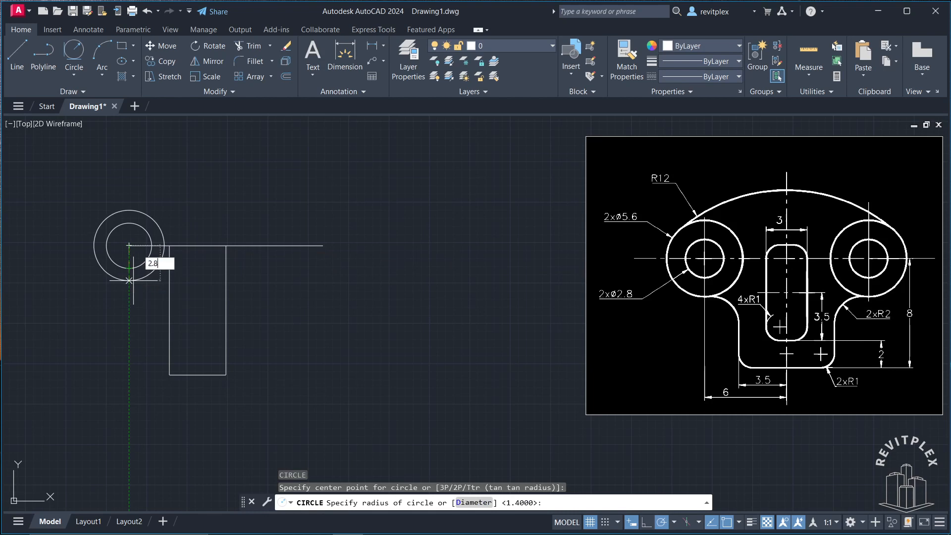
key(Return)
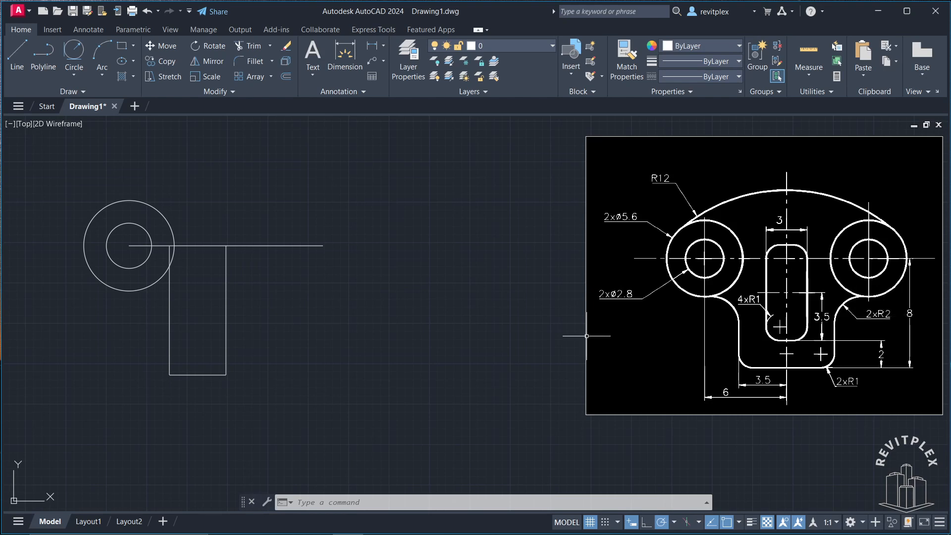
Fillet the left vertical line to the underside of the outer circle with a radius of 2.
text(f)
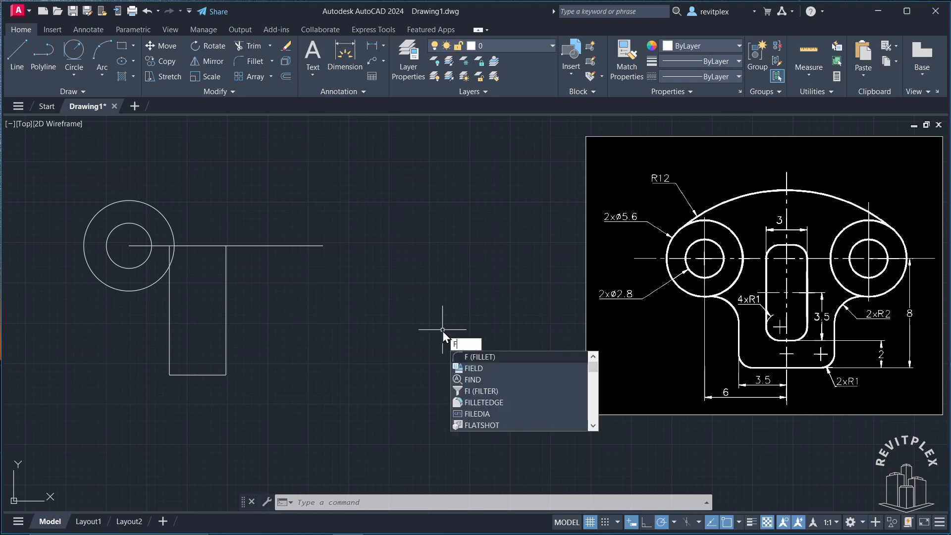
key(Return)
text(r)
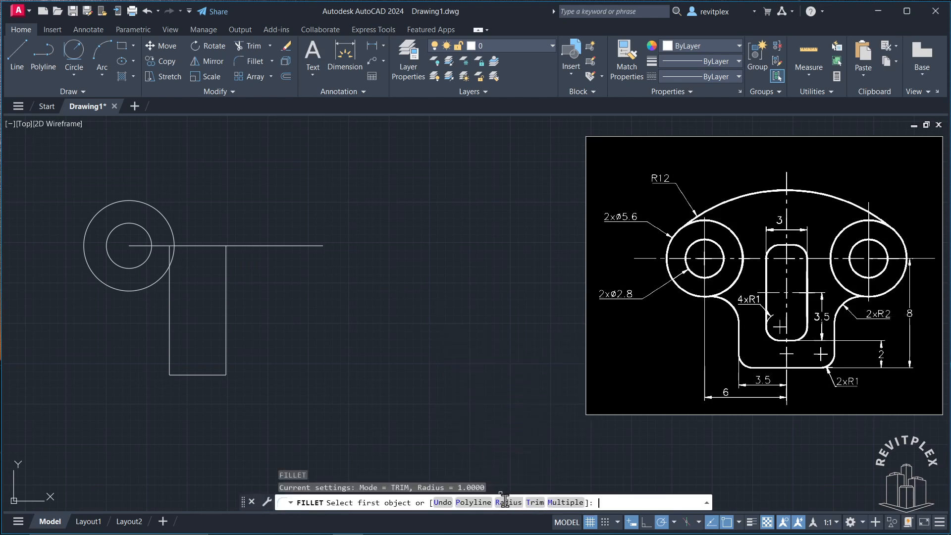
key(Return)
text(2)
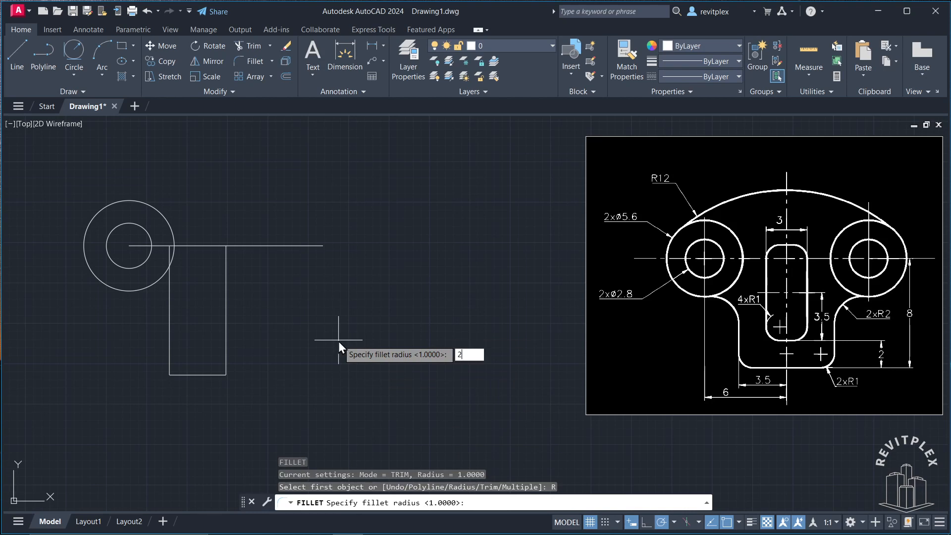
key(Return)
click(169, 300)
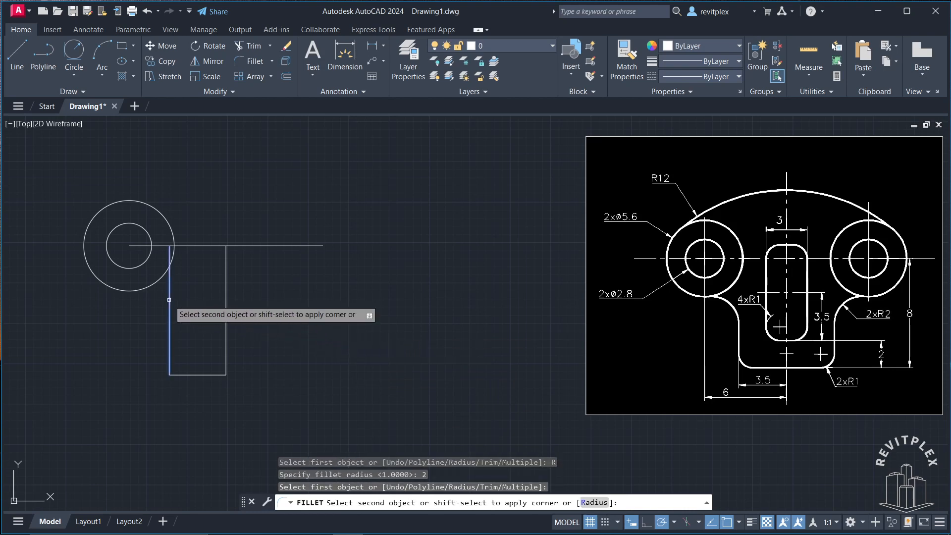
click(148, 287)
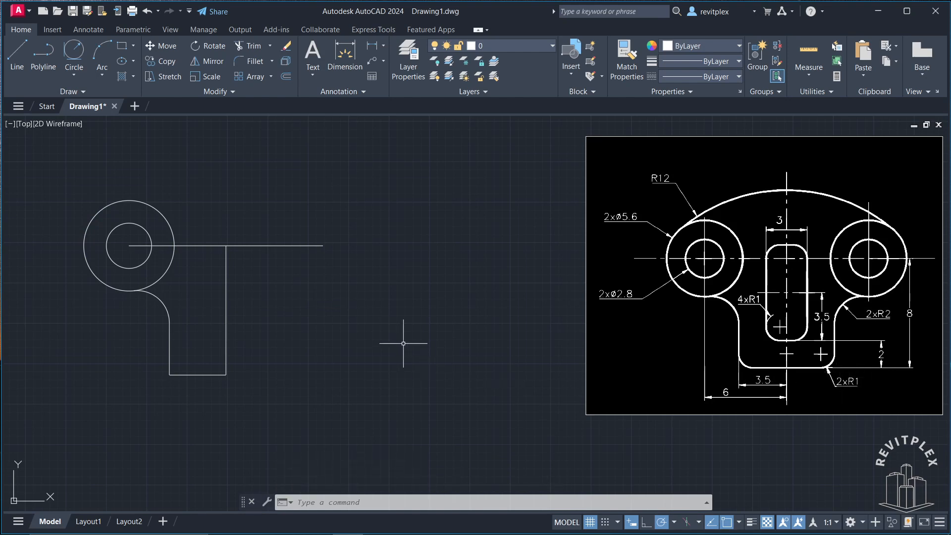
Fillet the lower-left corner between the left vertical line and the base line with a radius of 1.
key(Return)
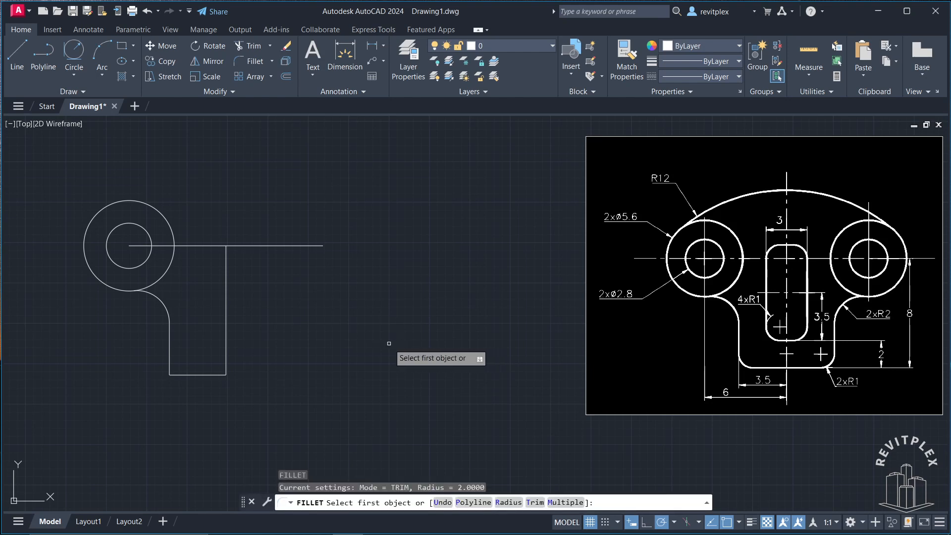
click(504, 502)
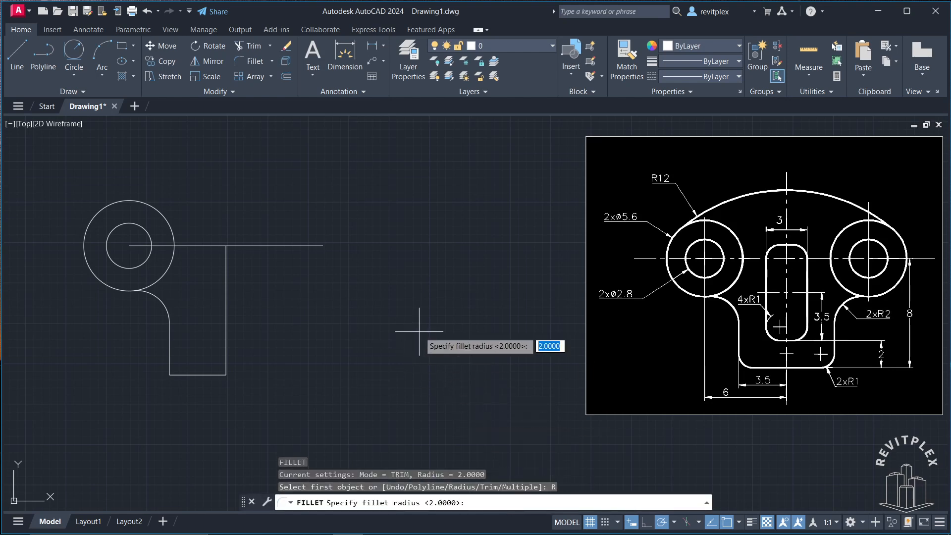
text(1)
key(Return)
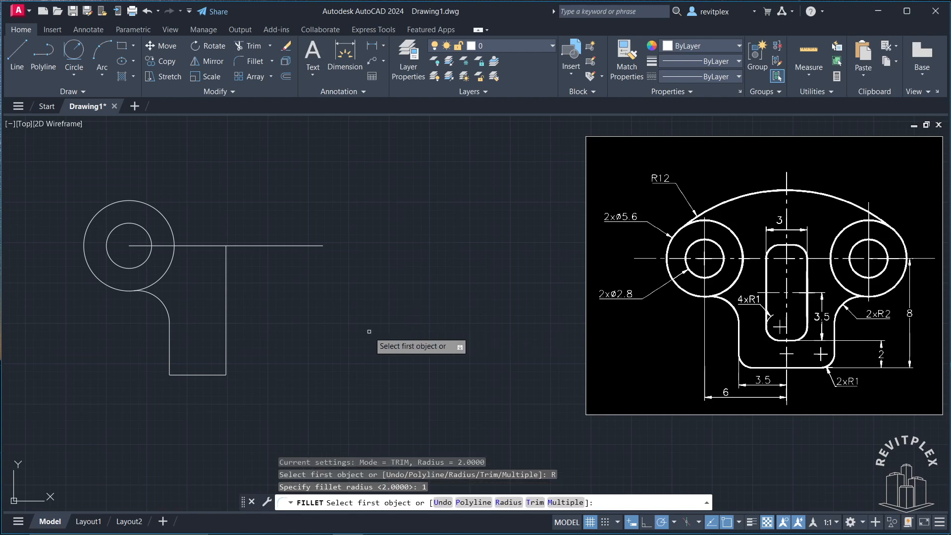
click(169, 364)
click(173, 375)
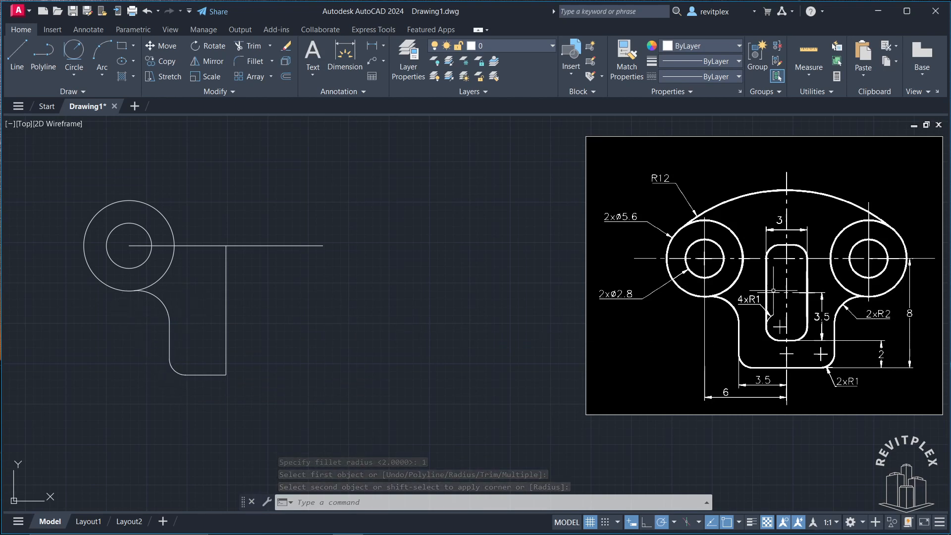
Mirror both circles and the left half of the profile about the vertical centre line, keeping the source objects.
click(193, 415)
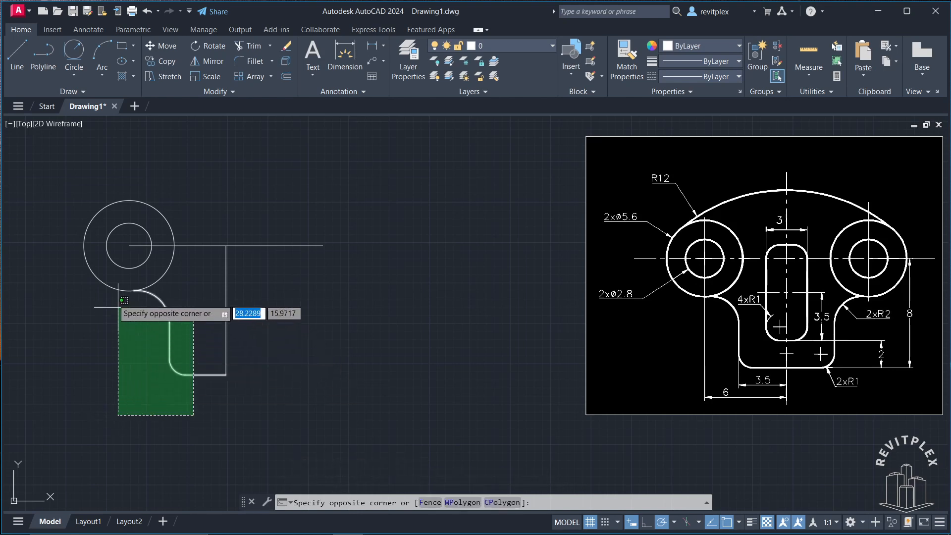
click(103, 266)
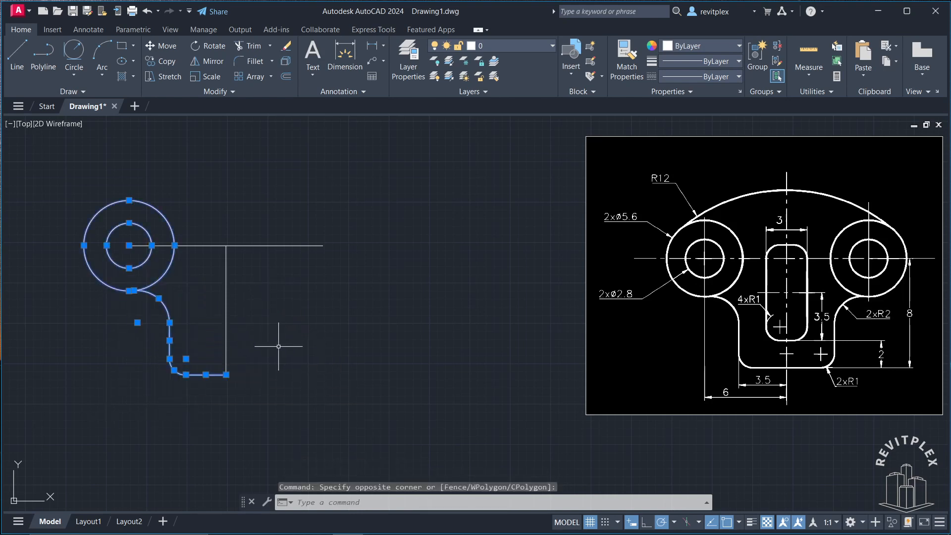
text(mi)
key(Return)
click(226, 245)
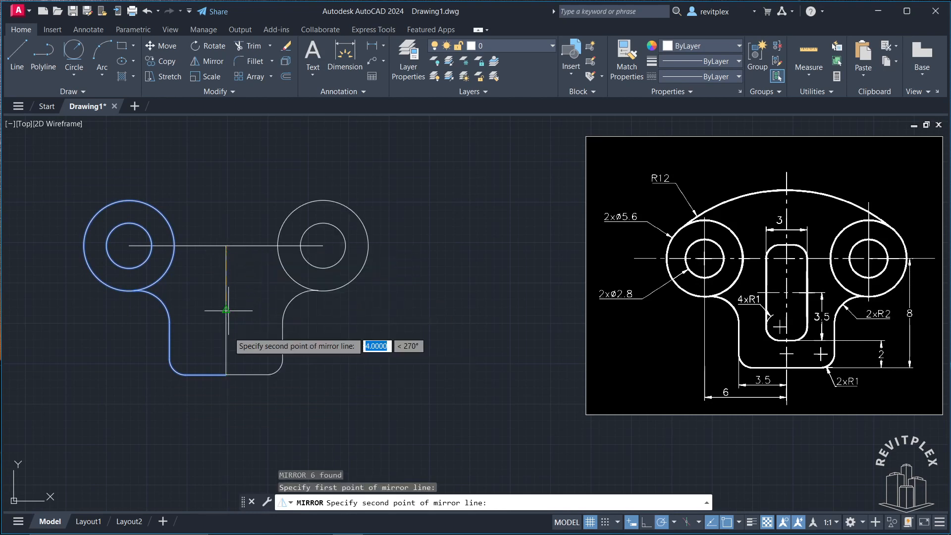
click(226, 375)
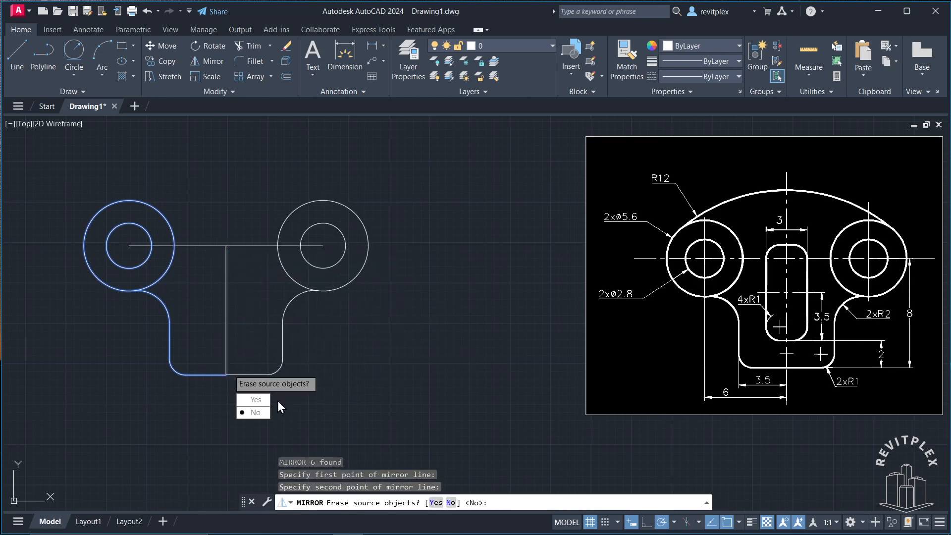
click(259, 412)
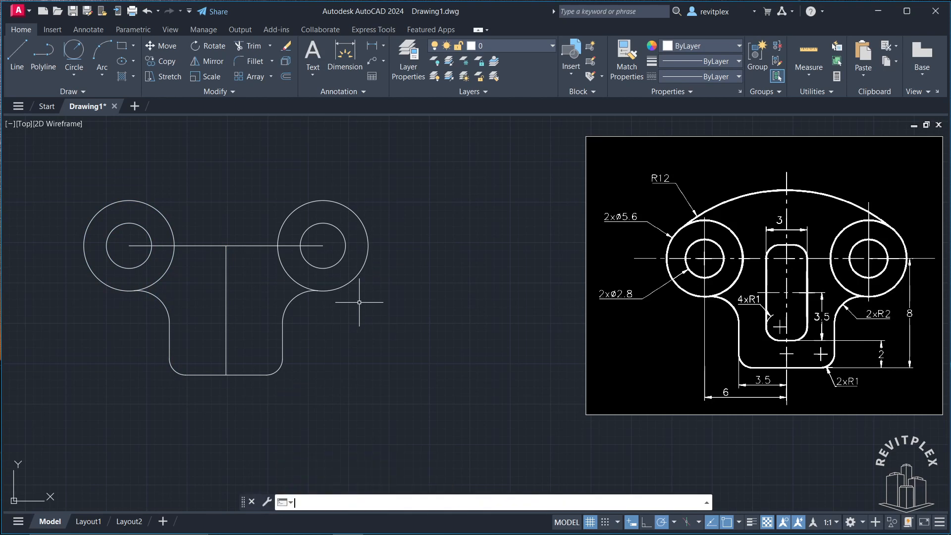
Delete the horizontal construction line and the vertical centre line.
click(256, 285)
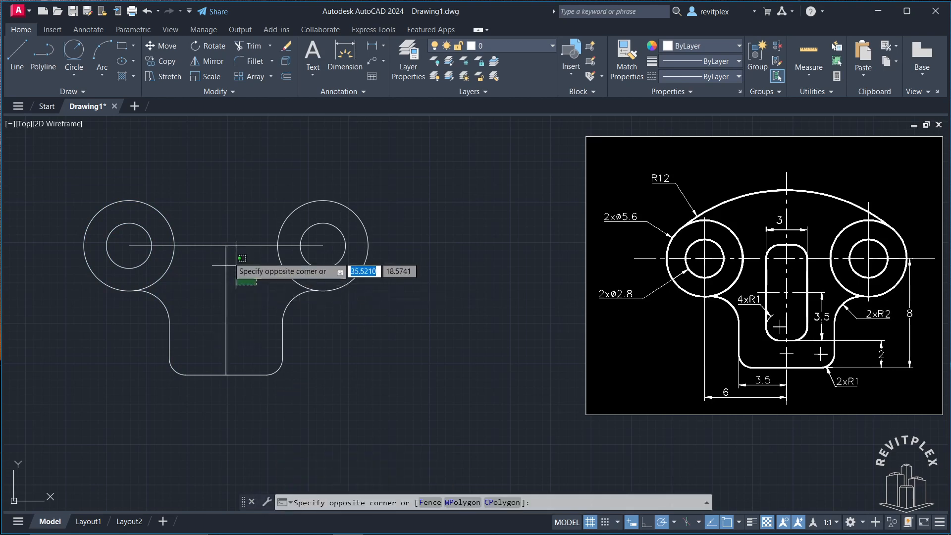
click(218, 236)
key(Delete)
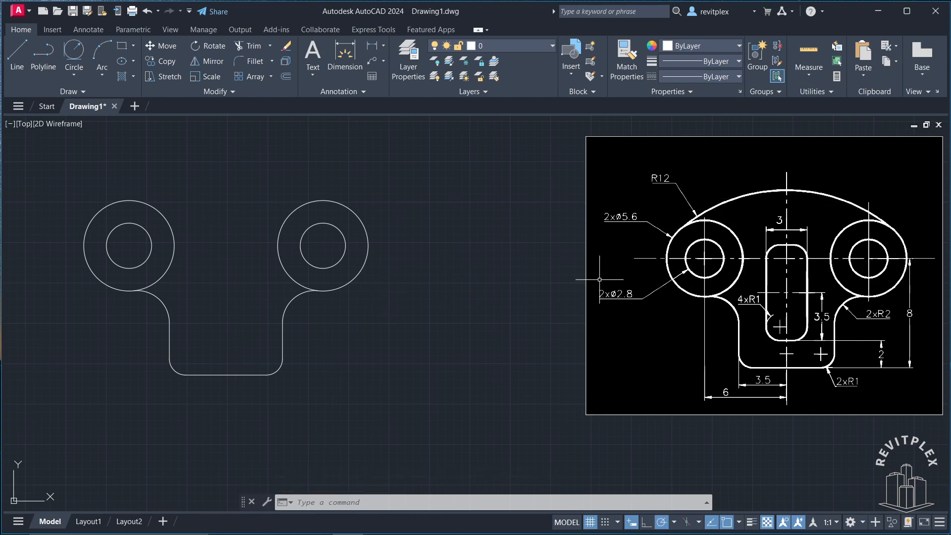
Draw a circle of radius 12 tangent to the outer sides of both large ring circles, enclosing them.
click(70, 78)
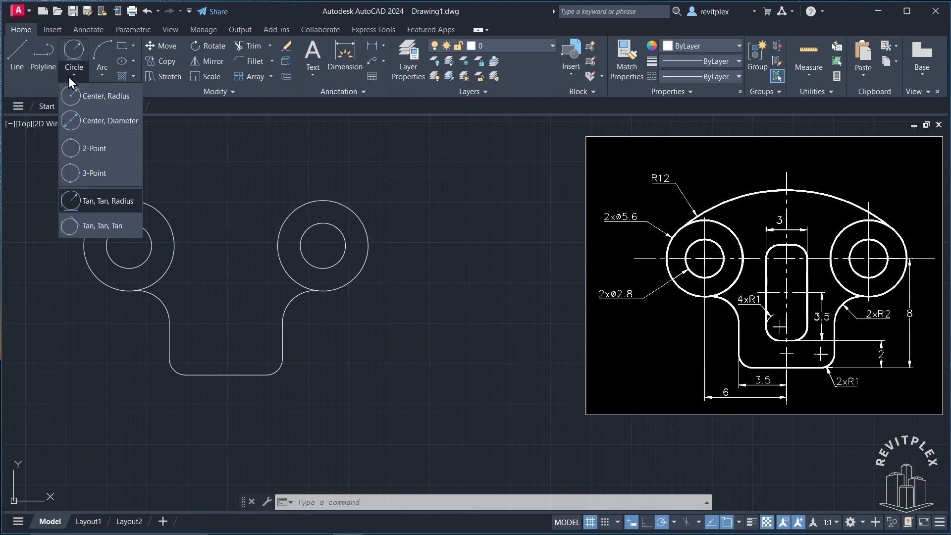
click(102, 201)
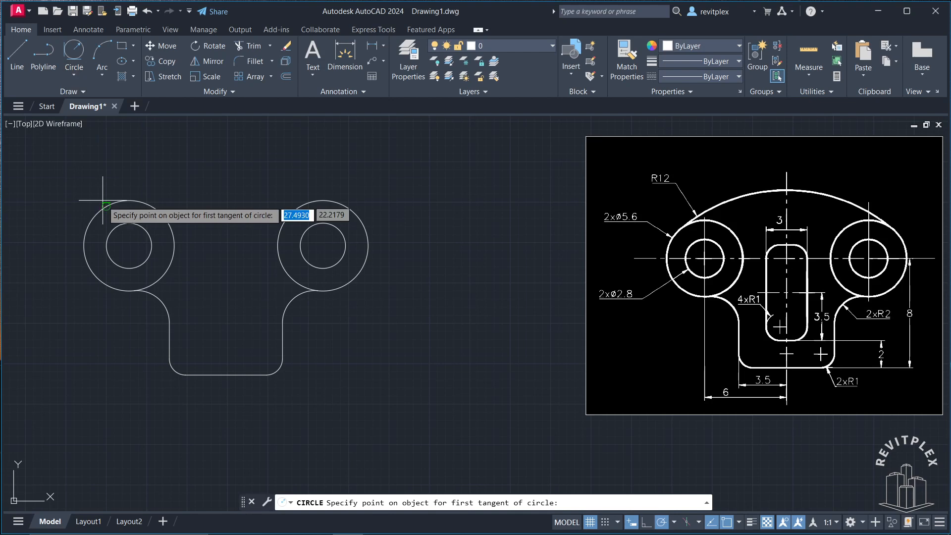
click(84, 228)
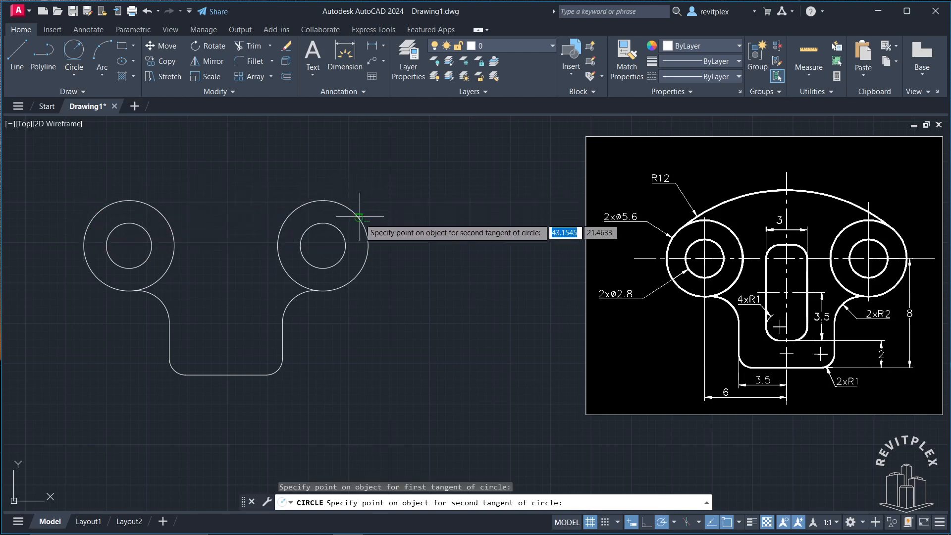
click(360, 219)
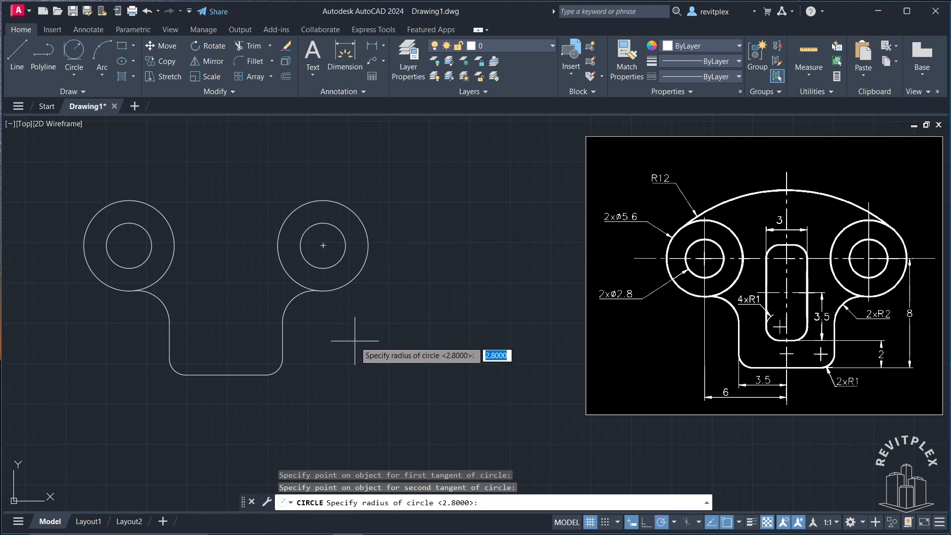
text(12)
key(Return)
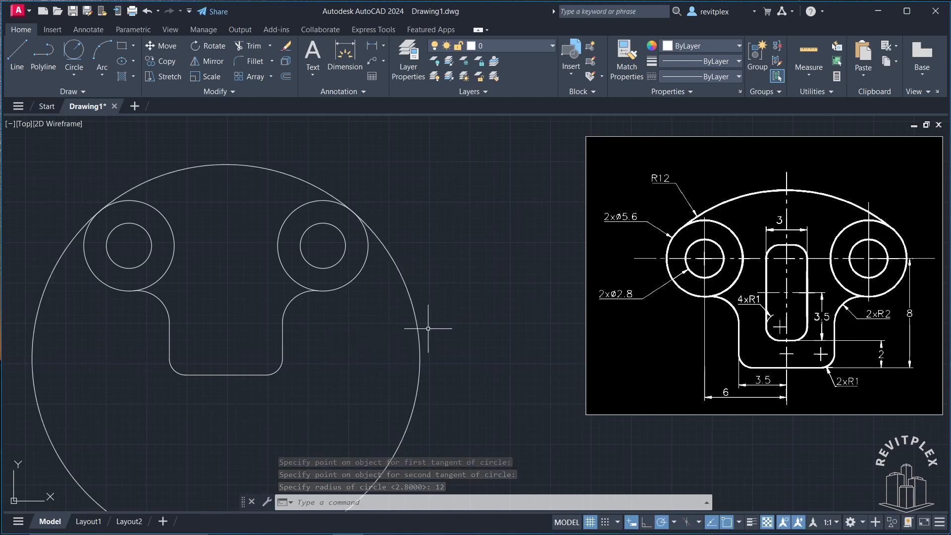
Trim away the lower part of the radius 12 circle, keeping only the top arc between the two outer circles.
text(tr)
key(Return)
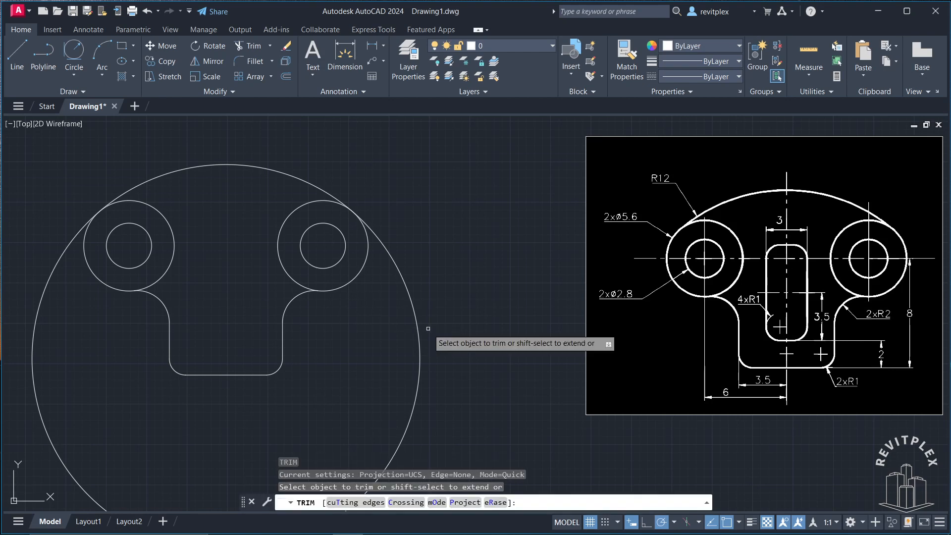
click(418, 332)
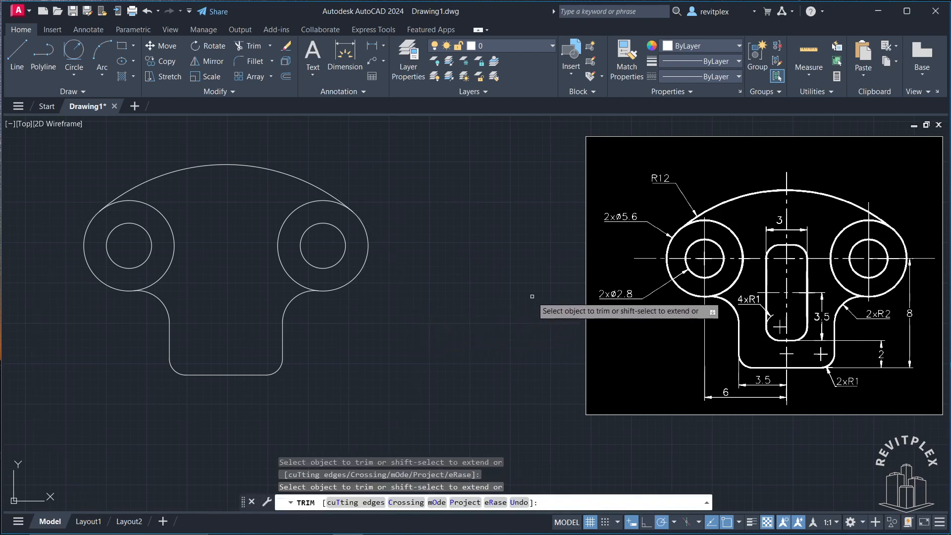
key(Escape)
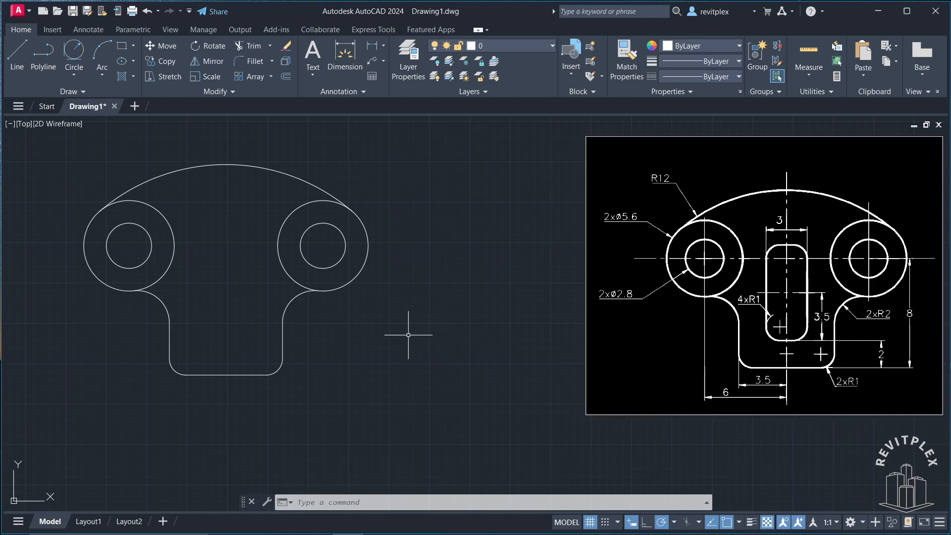
Draw a rectangle 3 wide and 7 high in the empty space beside the bracket profile.
text(re)
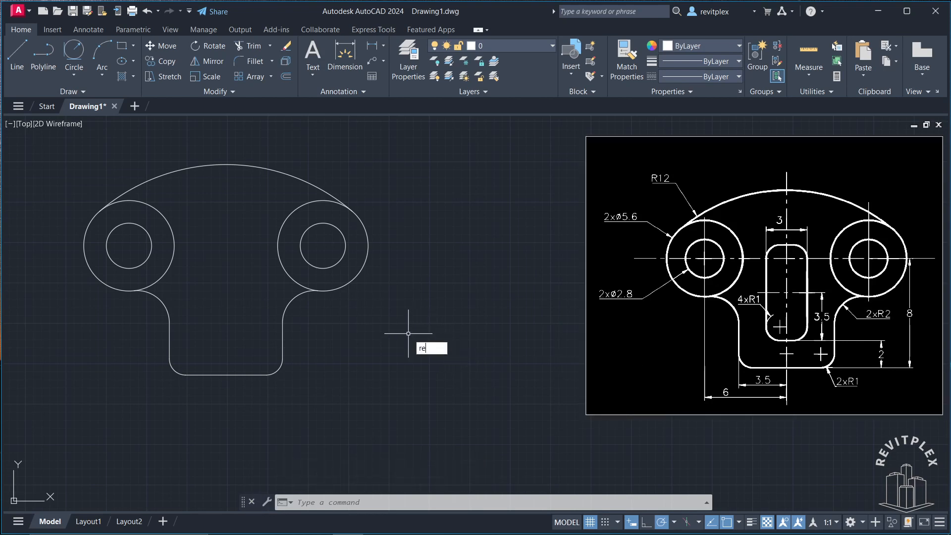
text(c)
key(Return)
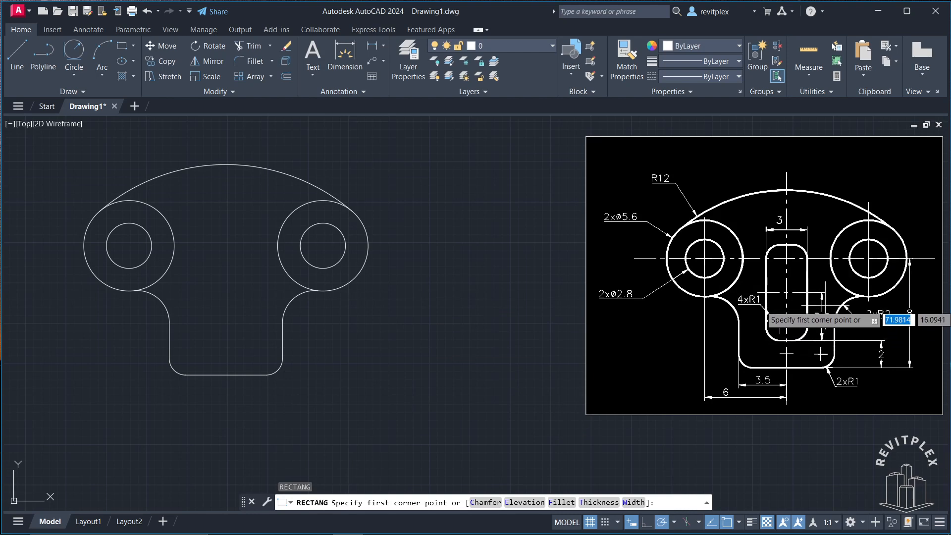
click(405, 350)
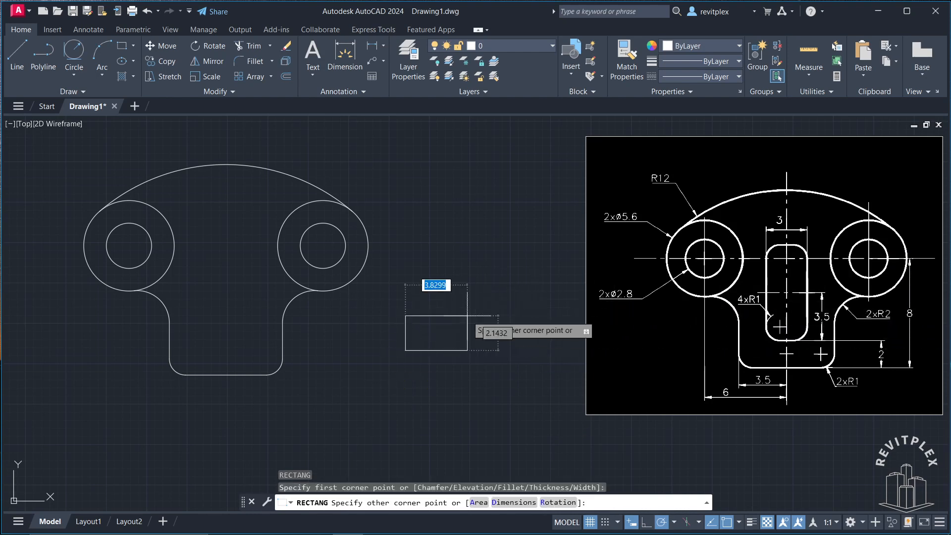
text(3)
key(Tab)
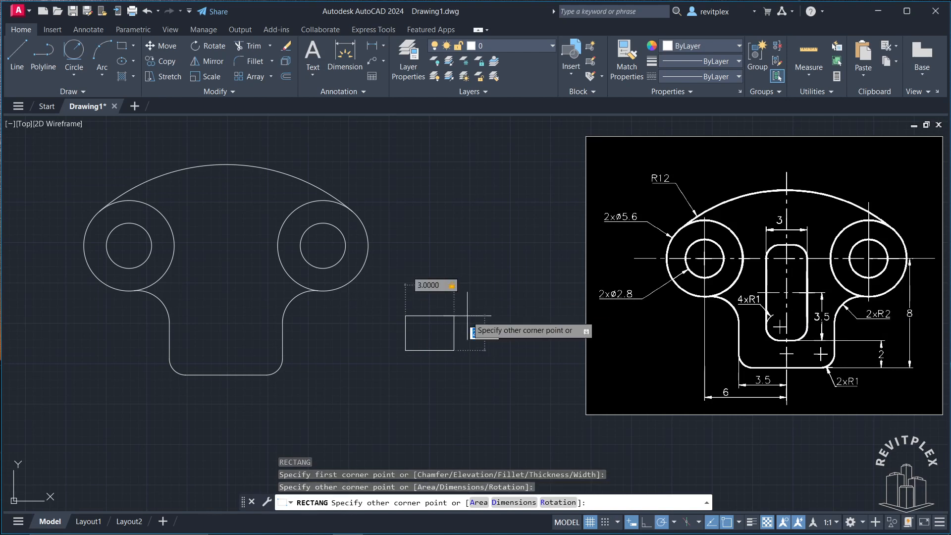
text(7)
key(Return)
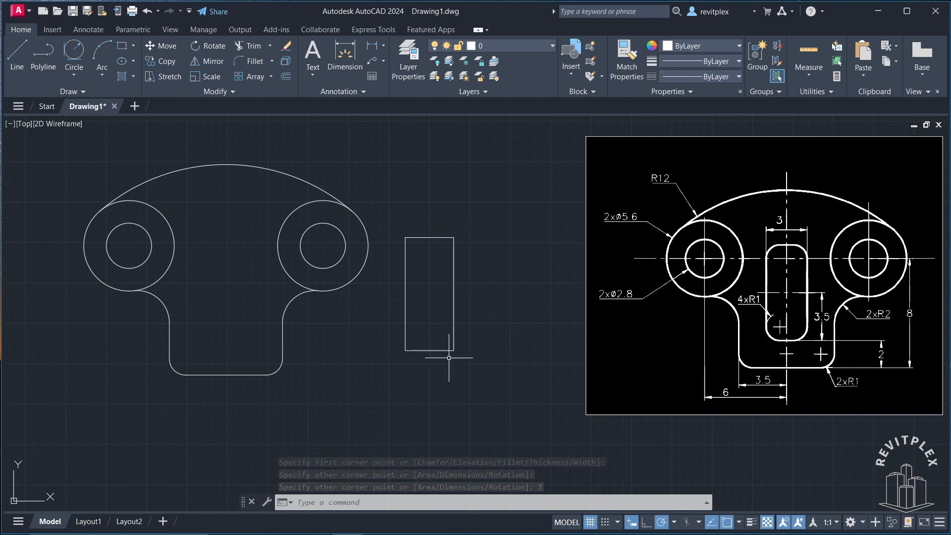
Fillet all four corners of the rectangle at once as a polyline with a radius of 1.
text(f)
key(Return)
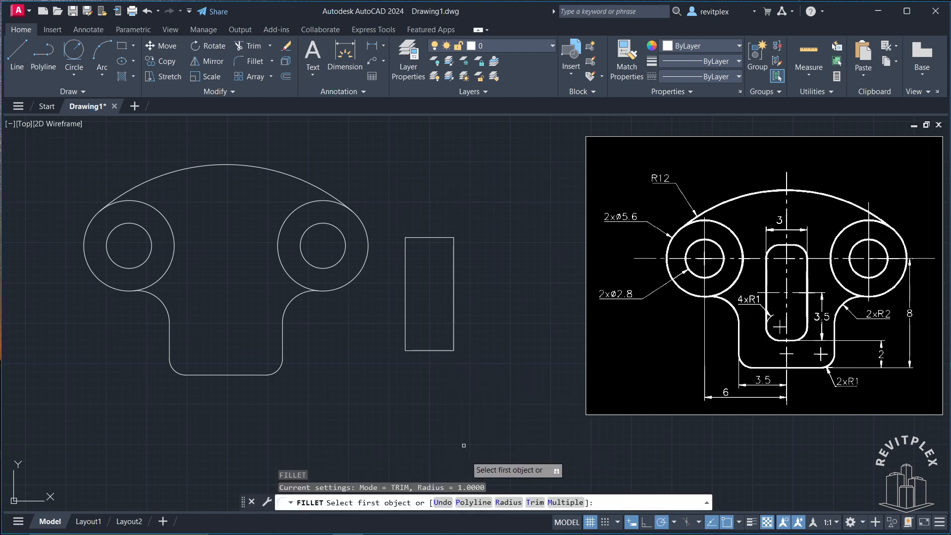
click(509, 503)
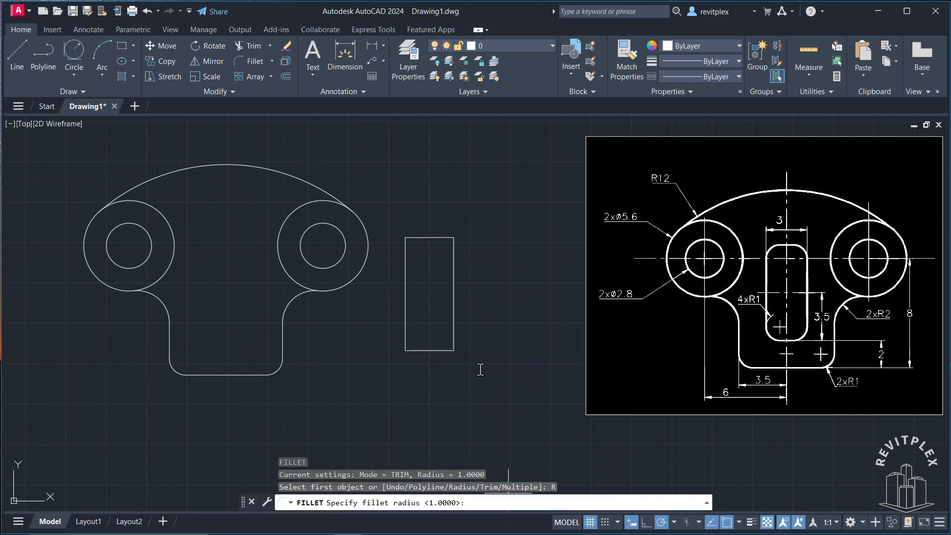
text(1)
key(Return)
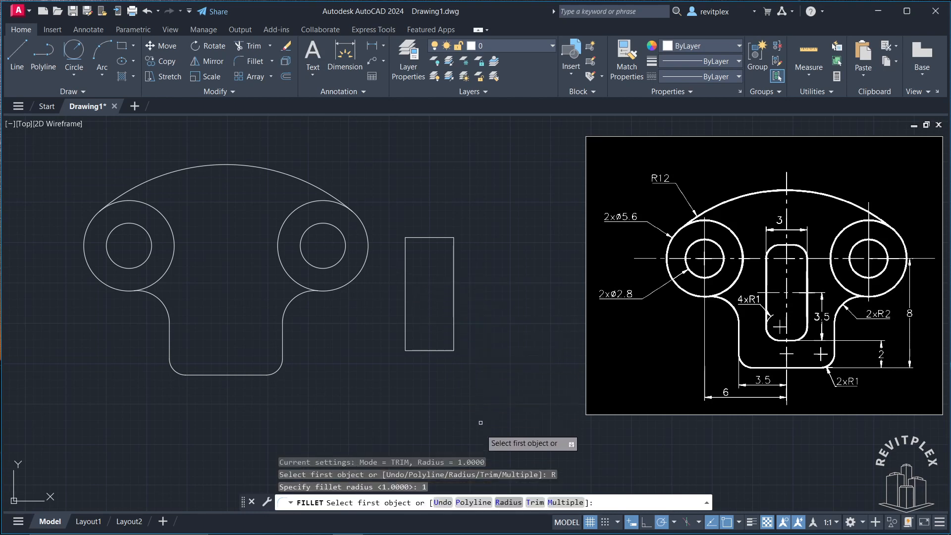
click(473, 503)
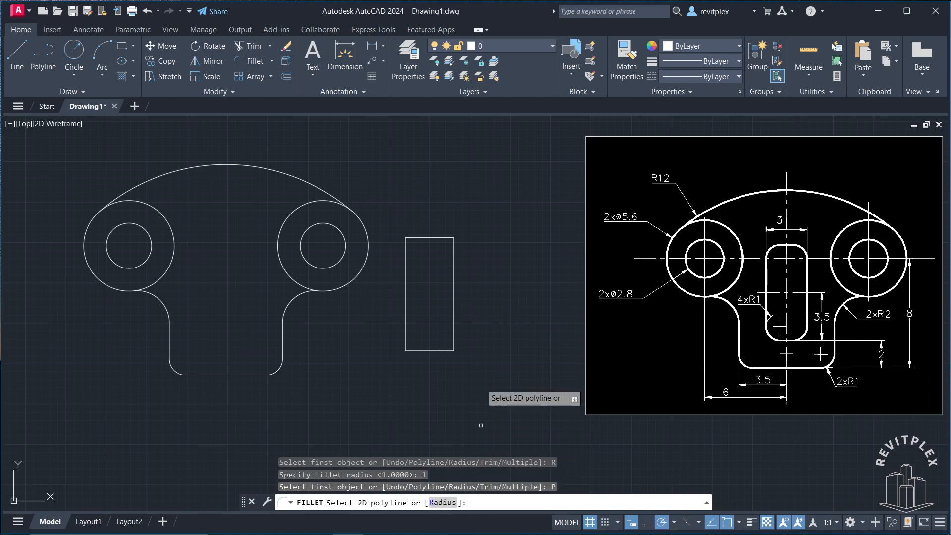
click(452, 330)
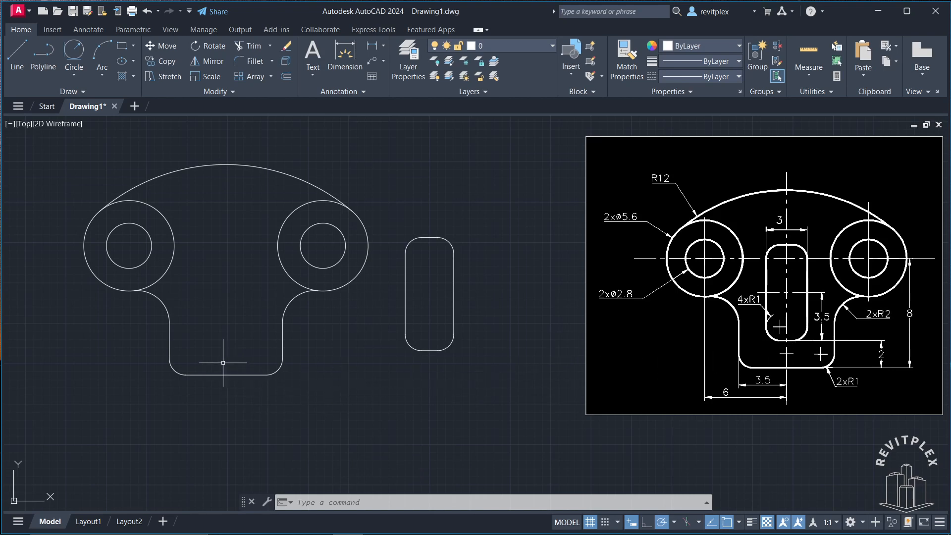
Draw a vertical helper line 2 long upward from the midpoint of the bracket's base line.
text(ll)
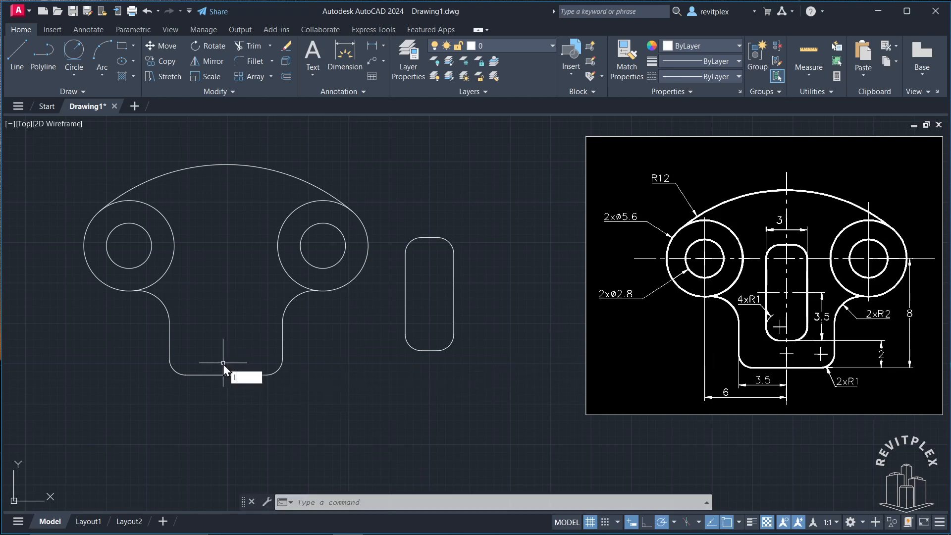
key(Return)
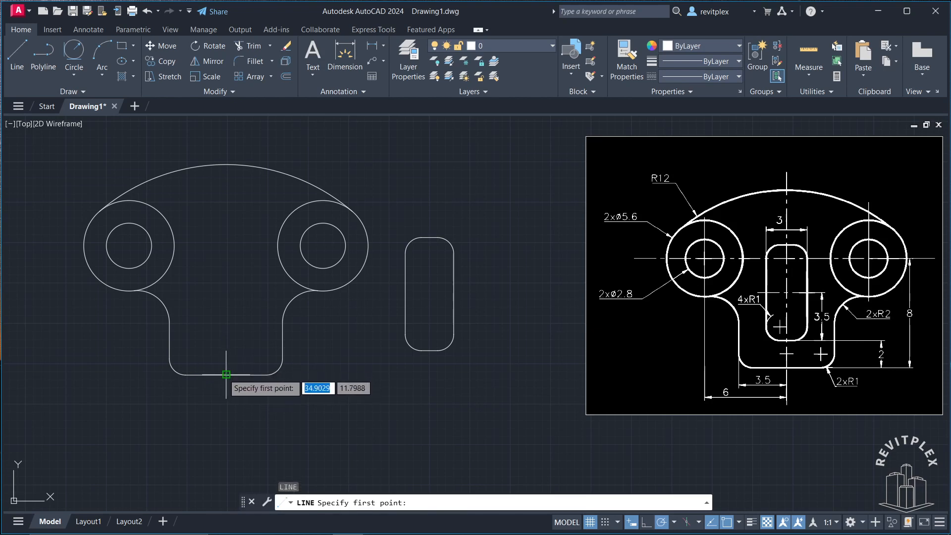
click(225, 375)
text(2)
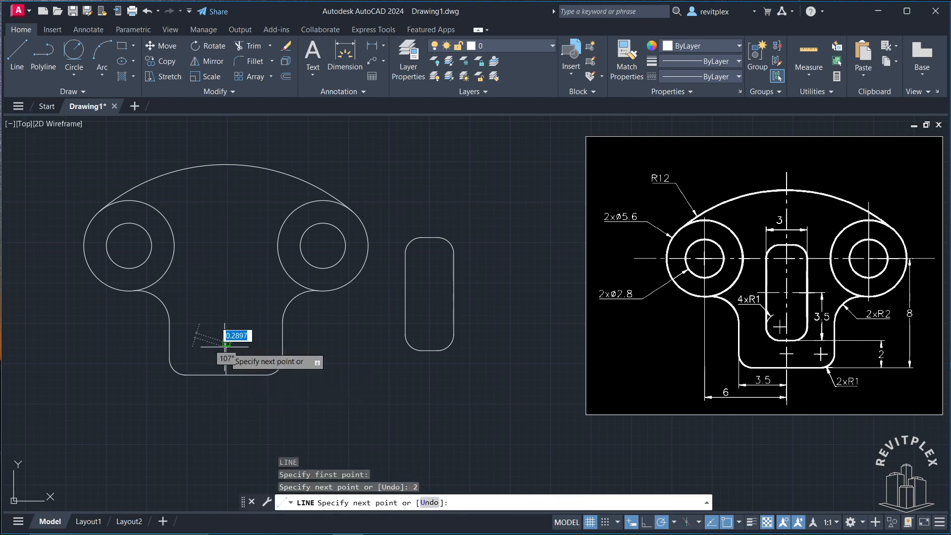
key(Return)
key(Return)
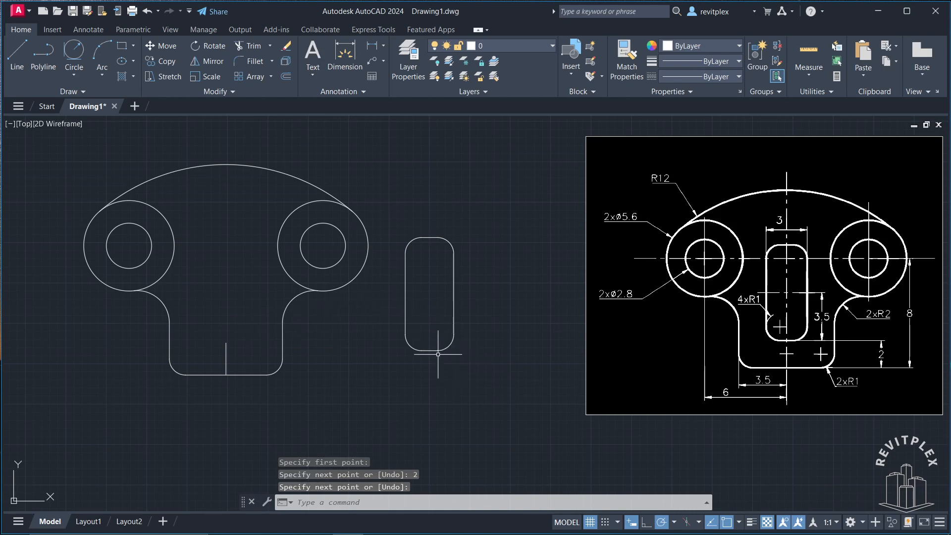
Move the rounded slot by its bottom midpoint onto the upper end of the helper line and delete that line.
click(455, 341)
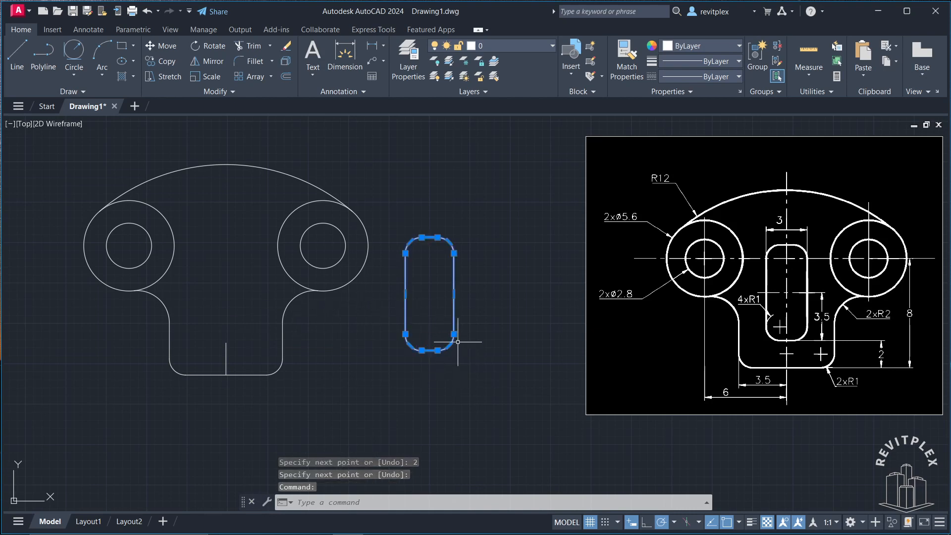
text(m)
key(Return)
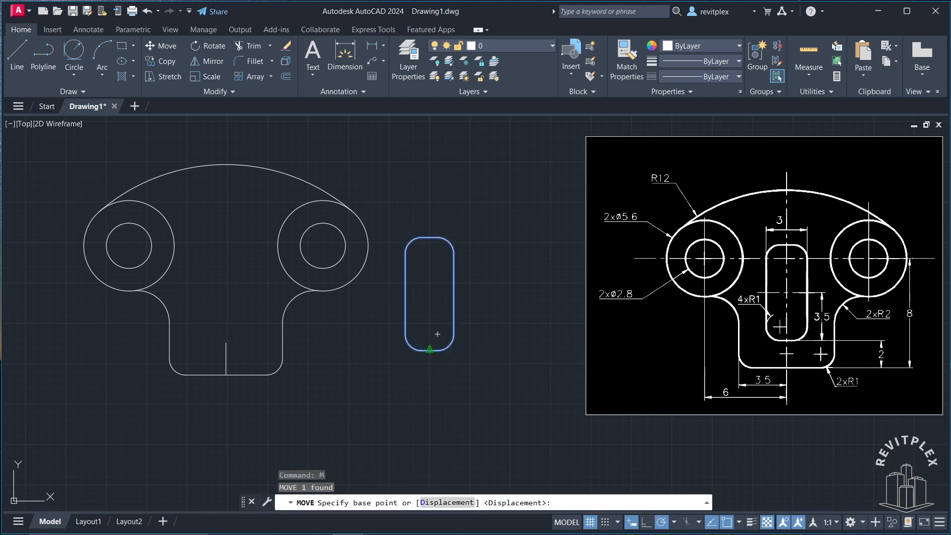
click(430, 349)
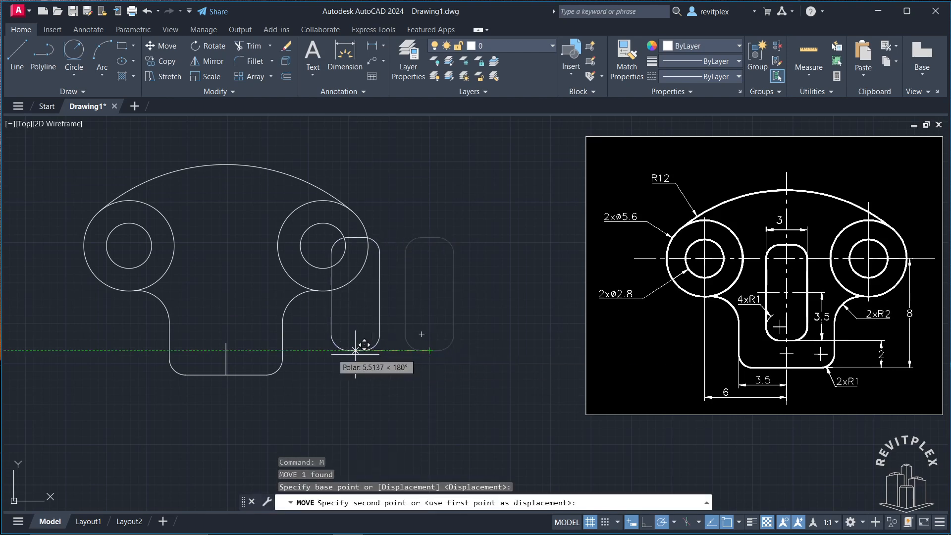
click(226, 342)
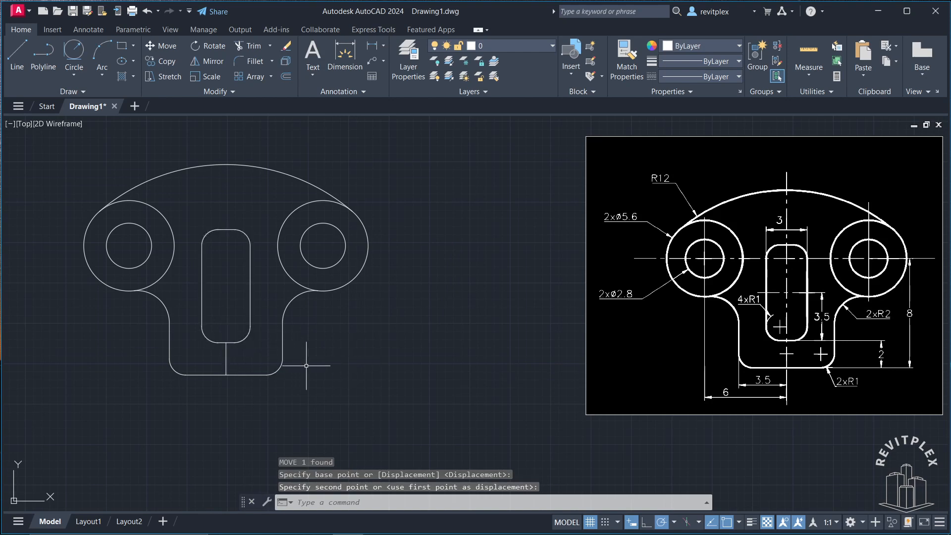
click(227, 359)
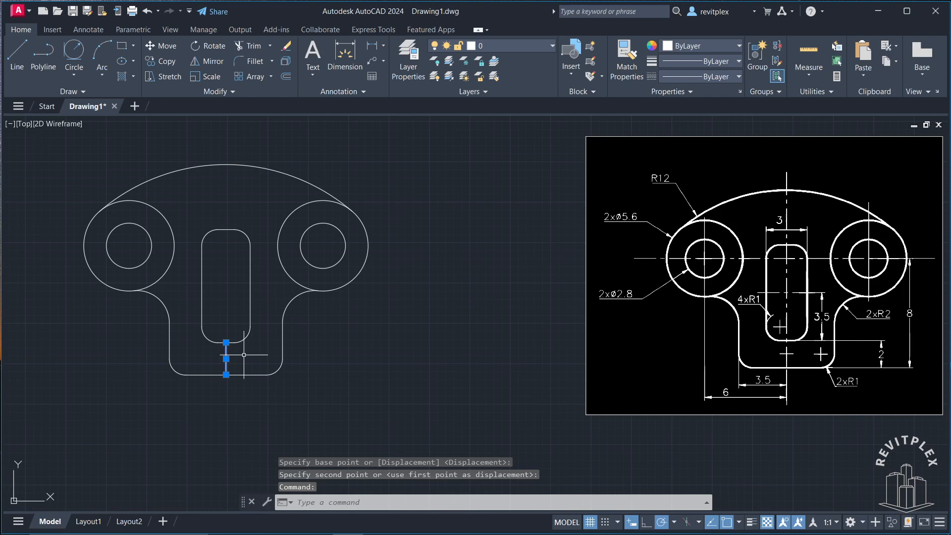
key(Delete)
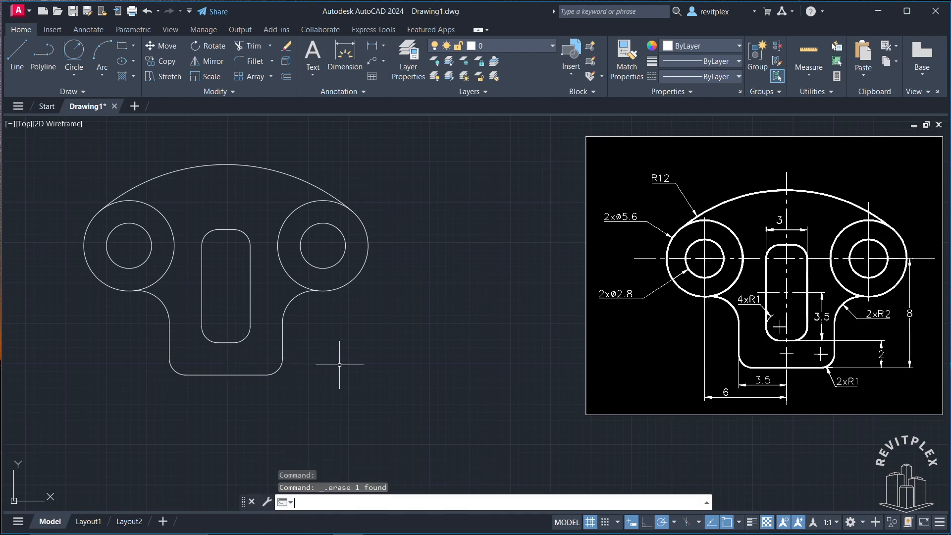